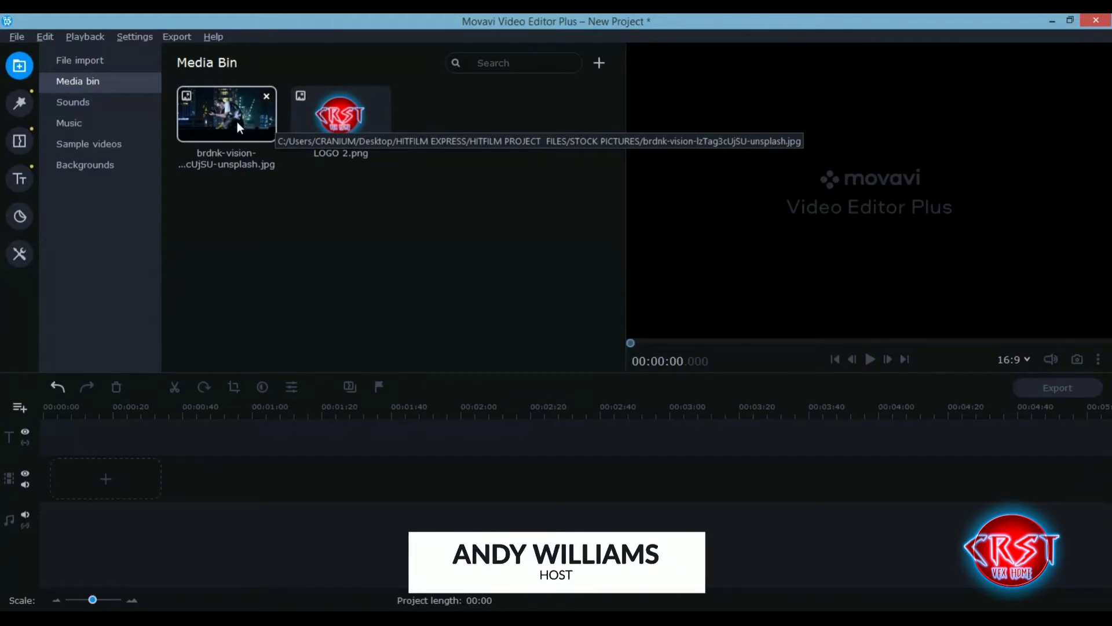
Place the city photo on the video track and LOGO 2.png above it, starting near 00:00:01.3
drag(234, 119, 100, 464)
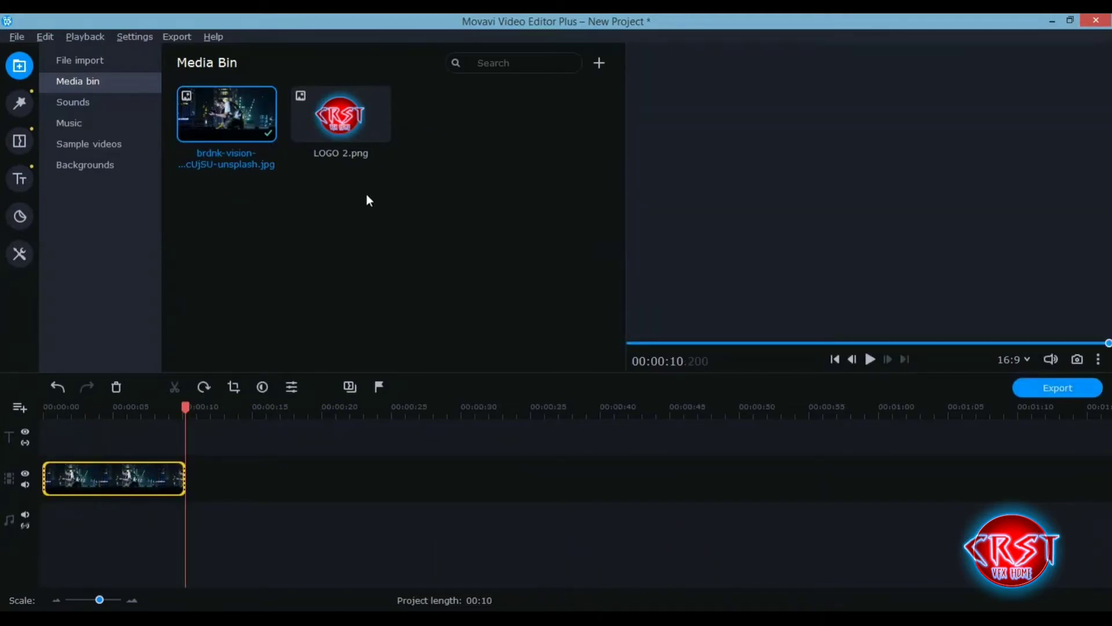
drag(367, 120, 74, 447)
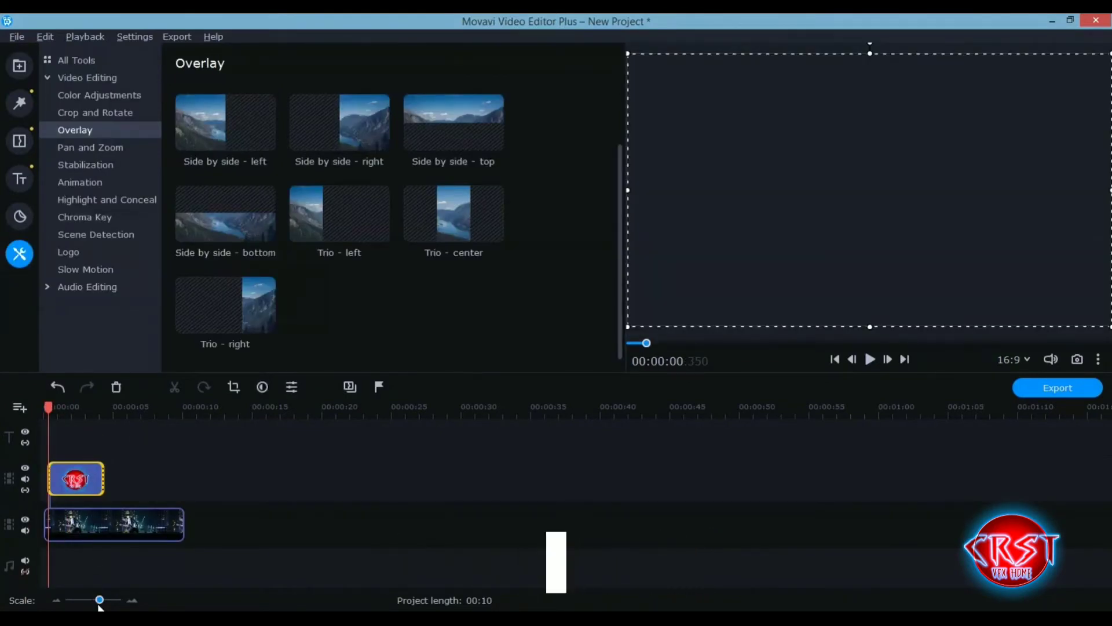
drag(103, 600, 106, 601)
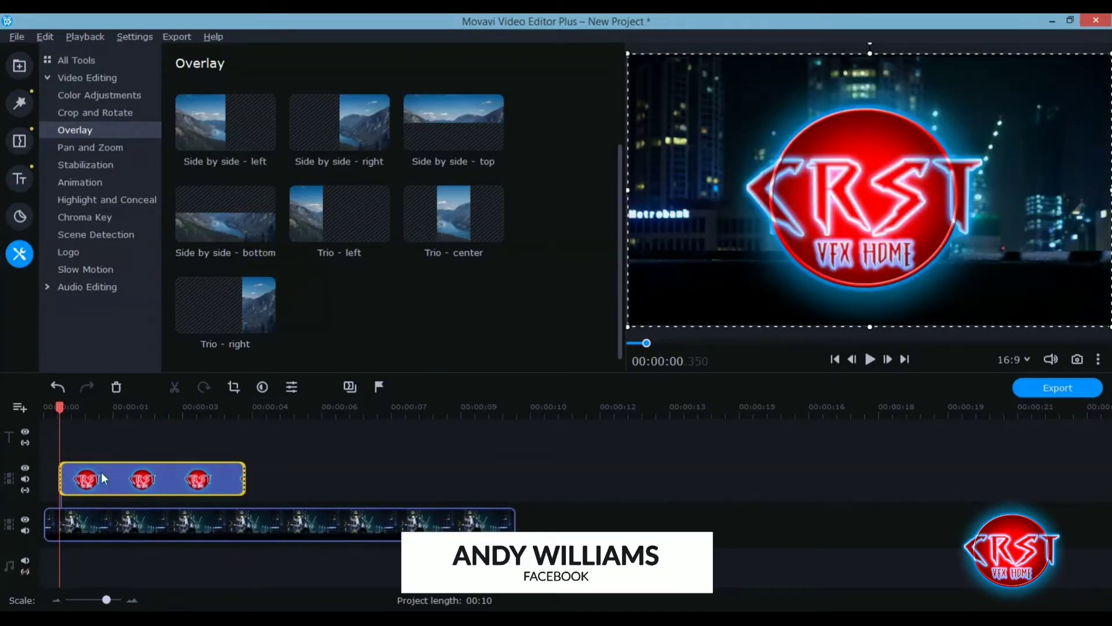
click(110, 474)
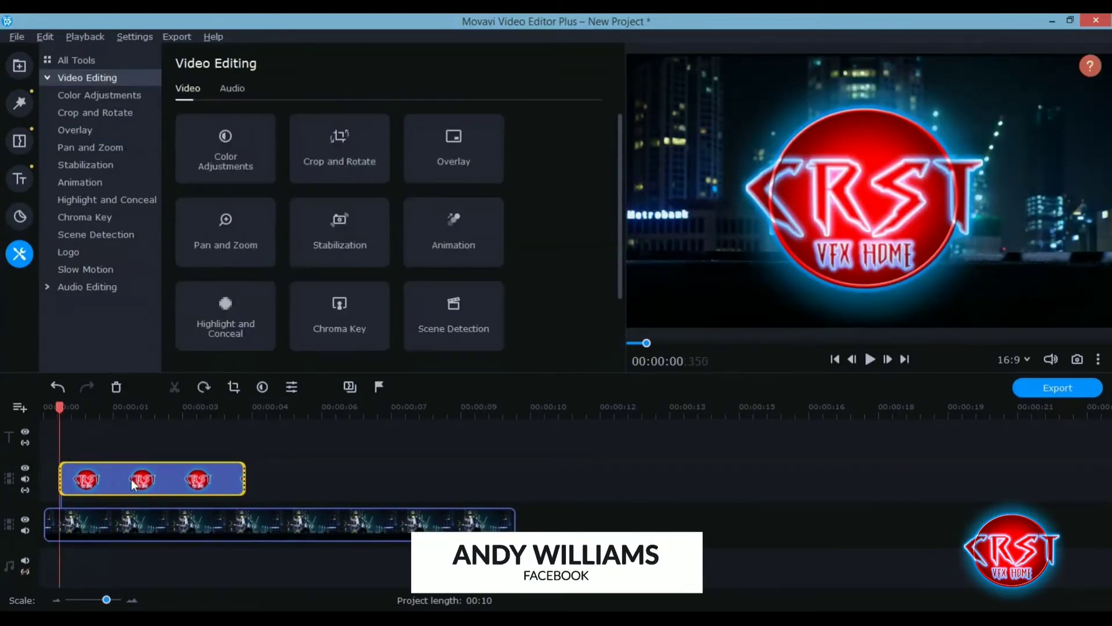
drag(135, 485, 180, 484)
click(102, 406)
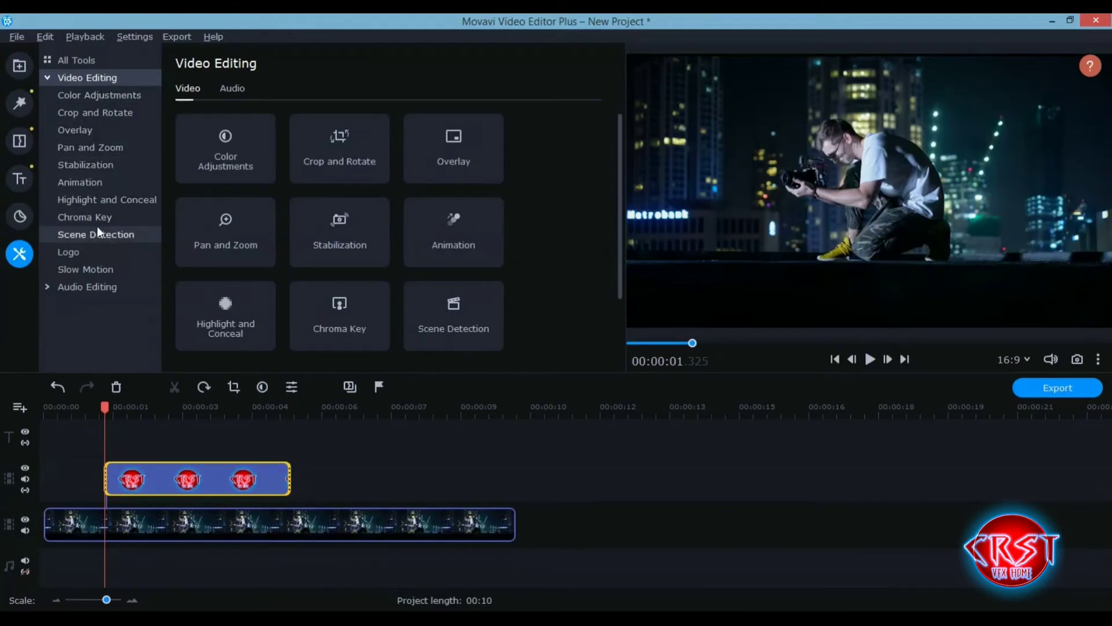
Apply the Rebound ↙ easy animation preset to the logo clip, preview it, then undo it
click(96, 179)
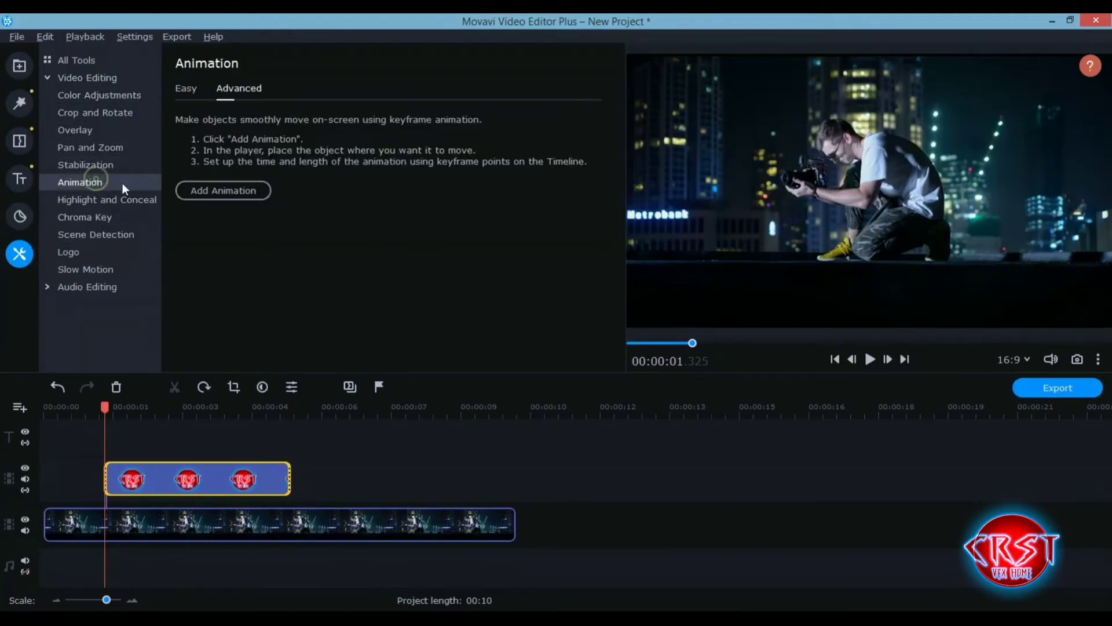
click(192, 89)
scroll(568, 180, down, 3)
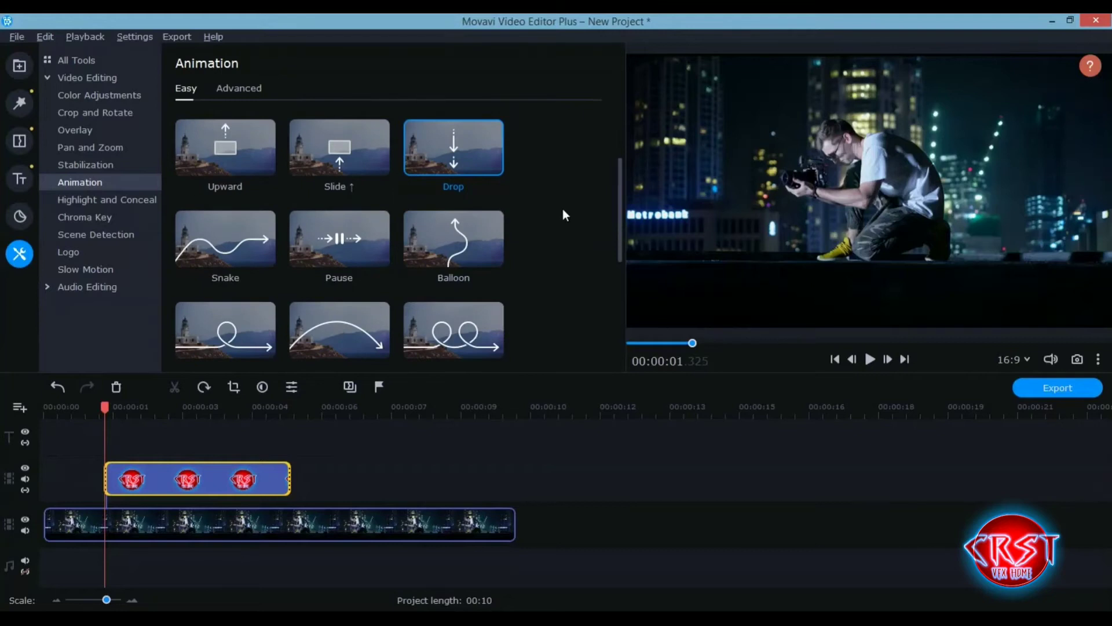
scroll(565, 215, down, 6)
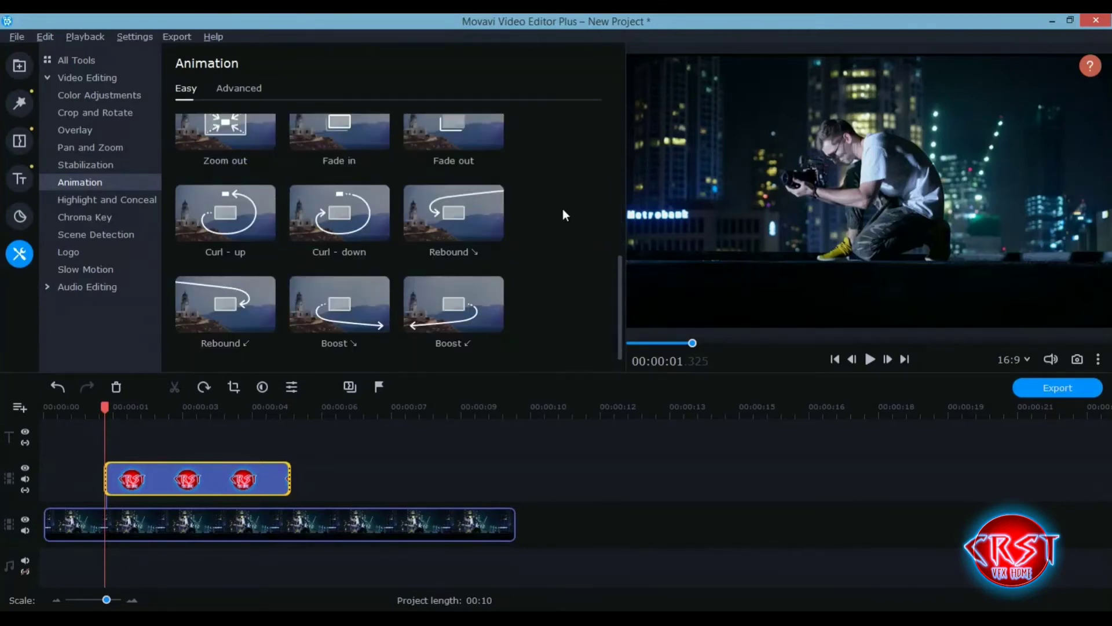
click(227, 318)
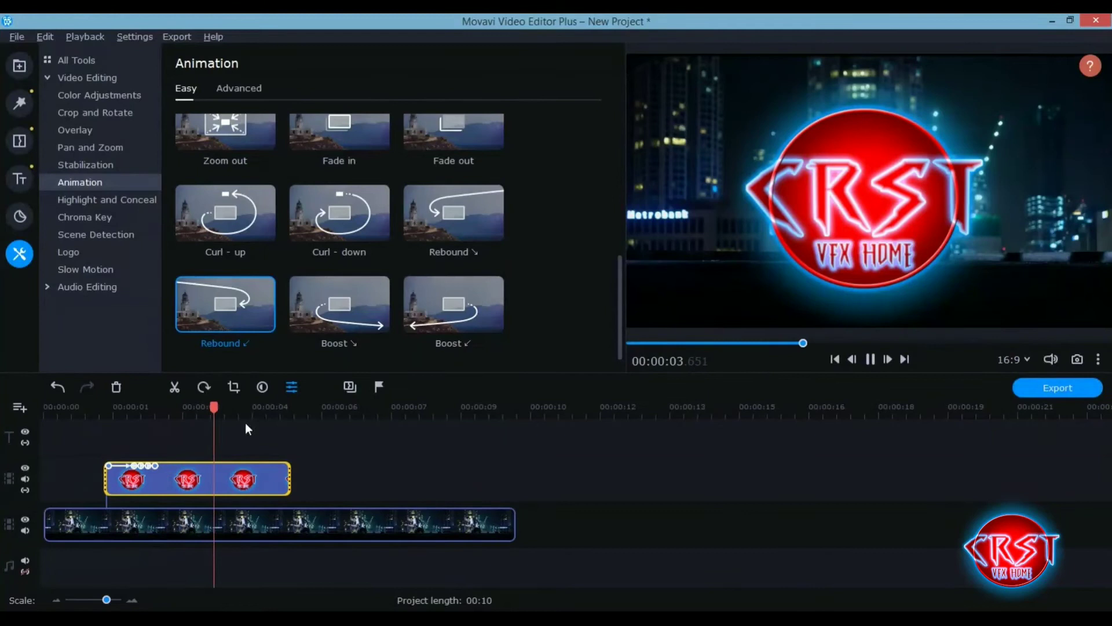
click(224, 452)
key(ctrl+z)
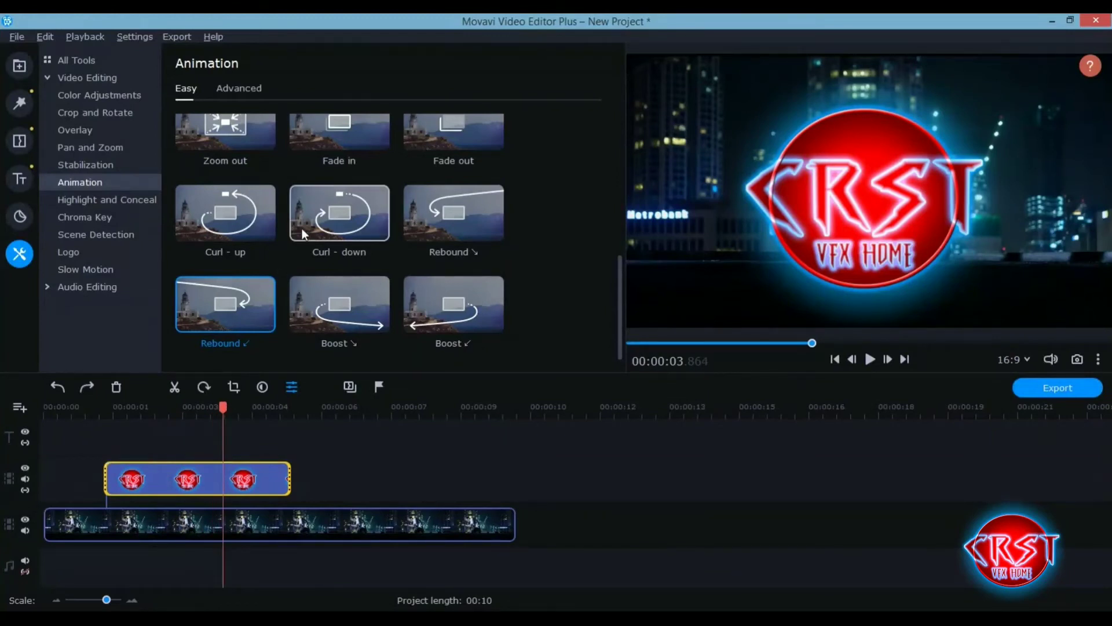
Add an Advanced keyframe animation to the logo and drag its second keyframe to about 00:00:01.8
click(248, 89)
drag(223, 407, 108, 439)
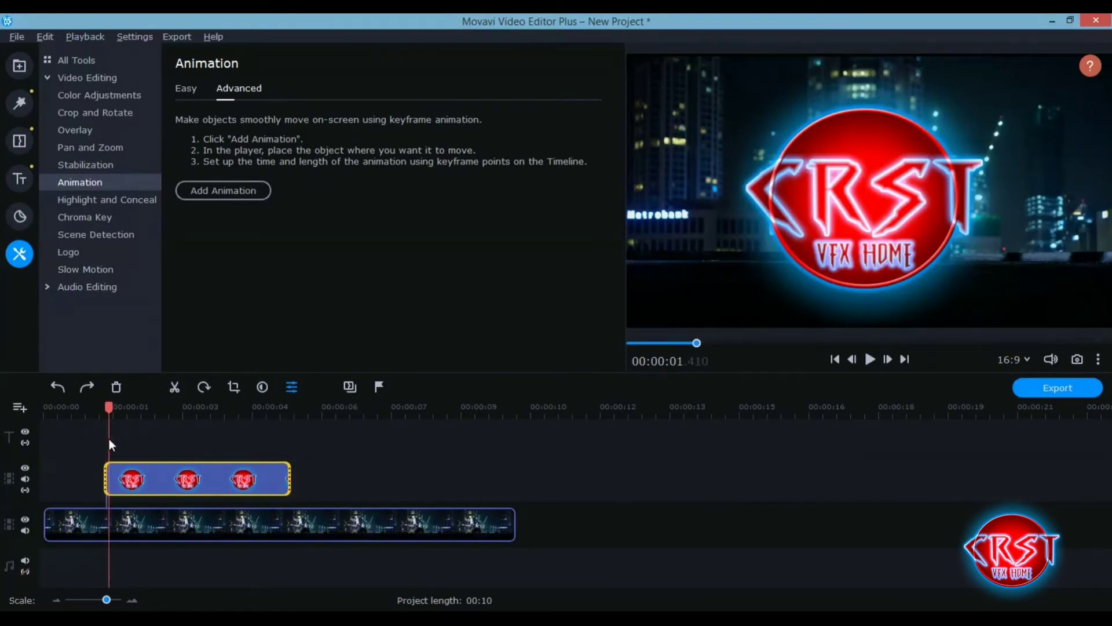
click(228, 189)
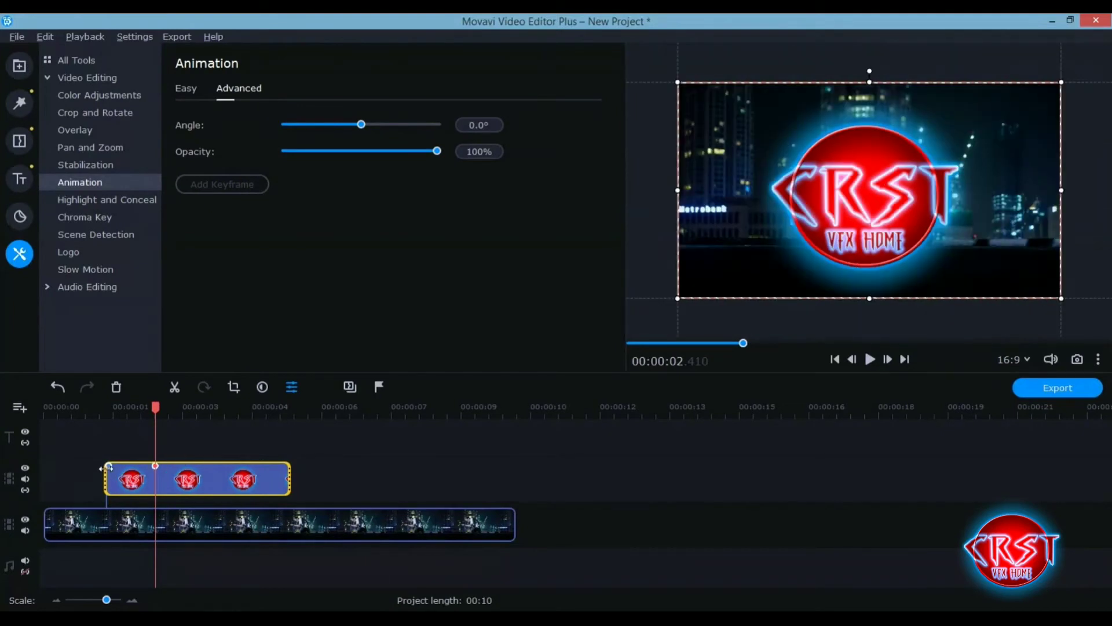
click(107, 466)
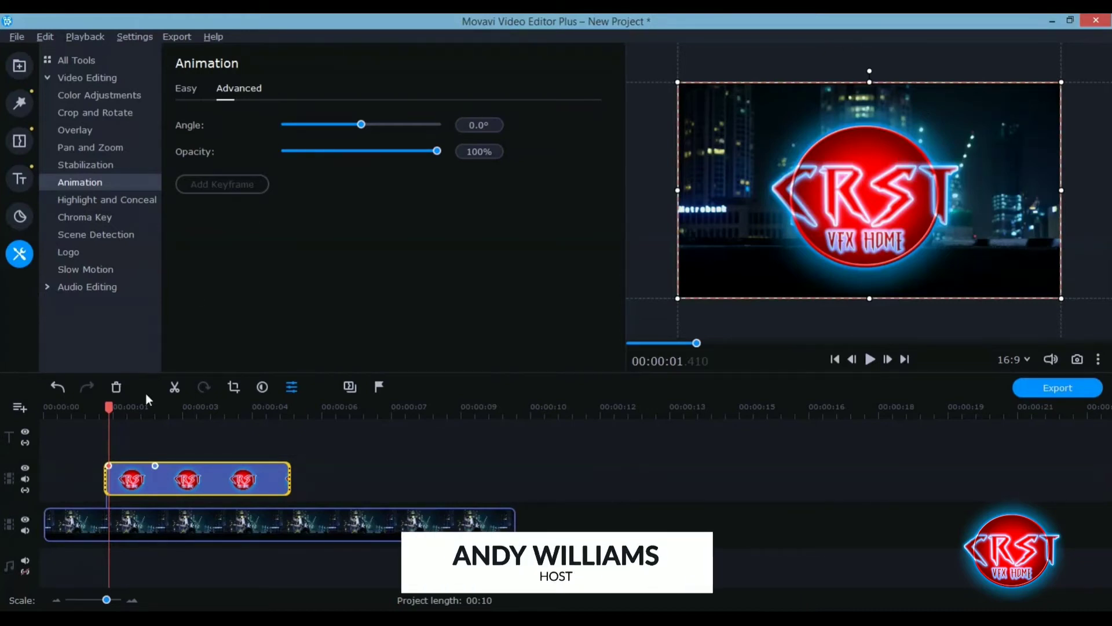
click(154, 465)
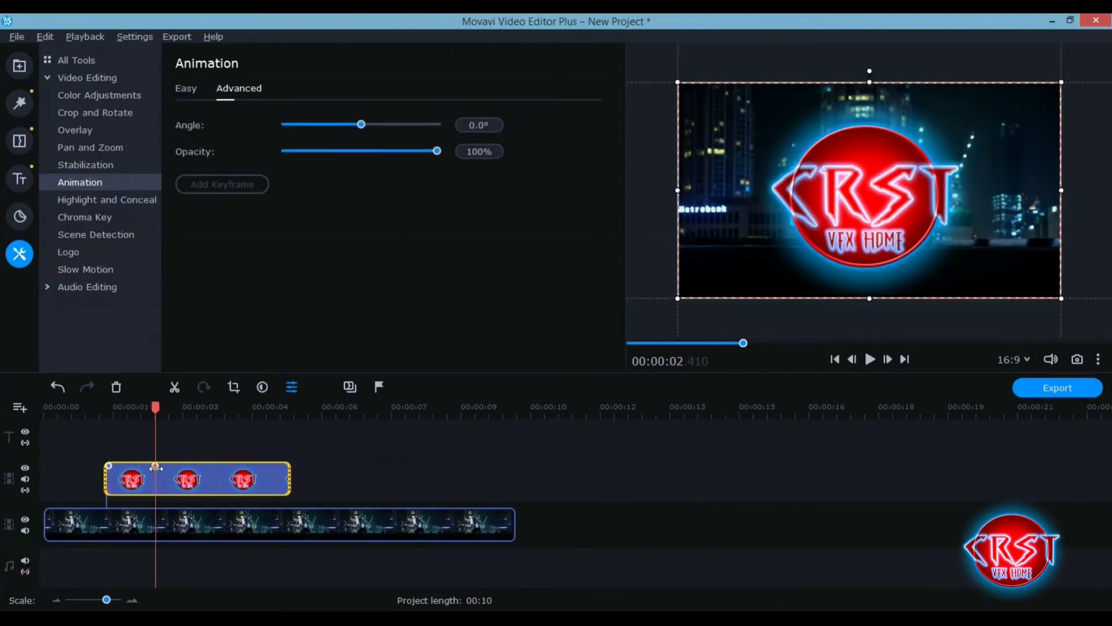
drag(155, 467, 127, 466)
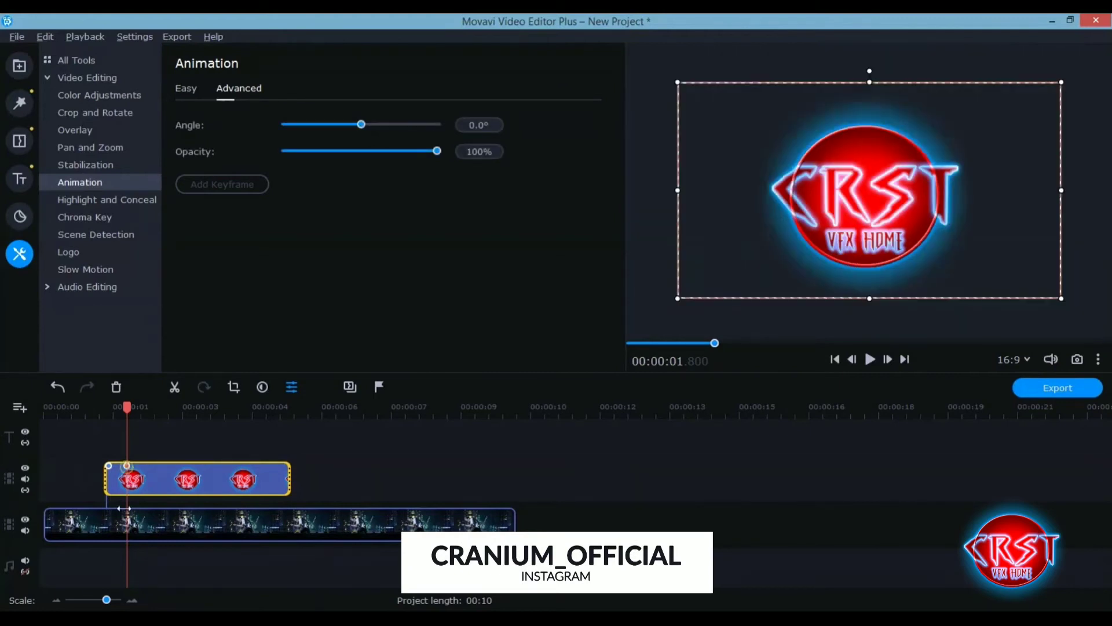
Add a keyframe at about 00:00:03.4 with the logo shrunk and centred, then preview it
click(401, 561)
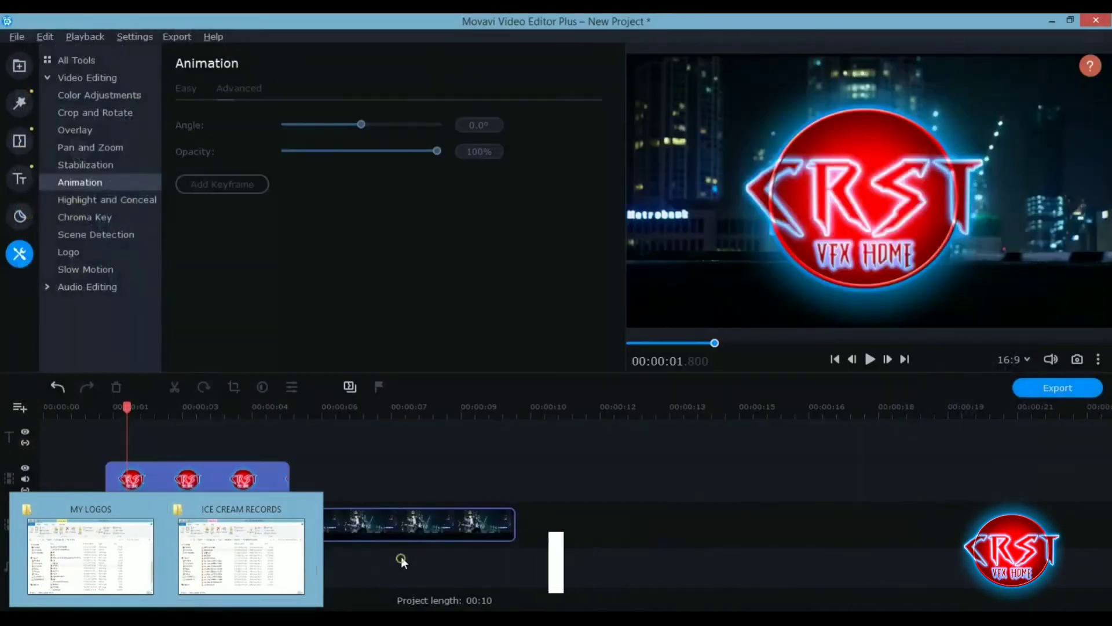
click(154, 471)
drag(127, 467, 203, 467)
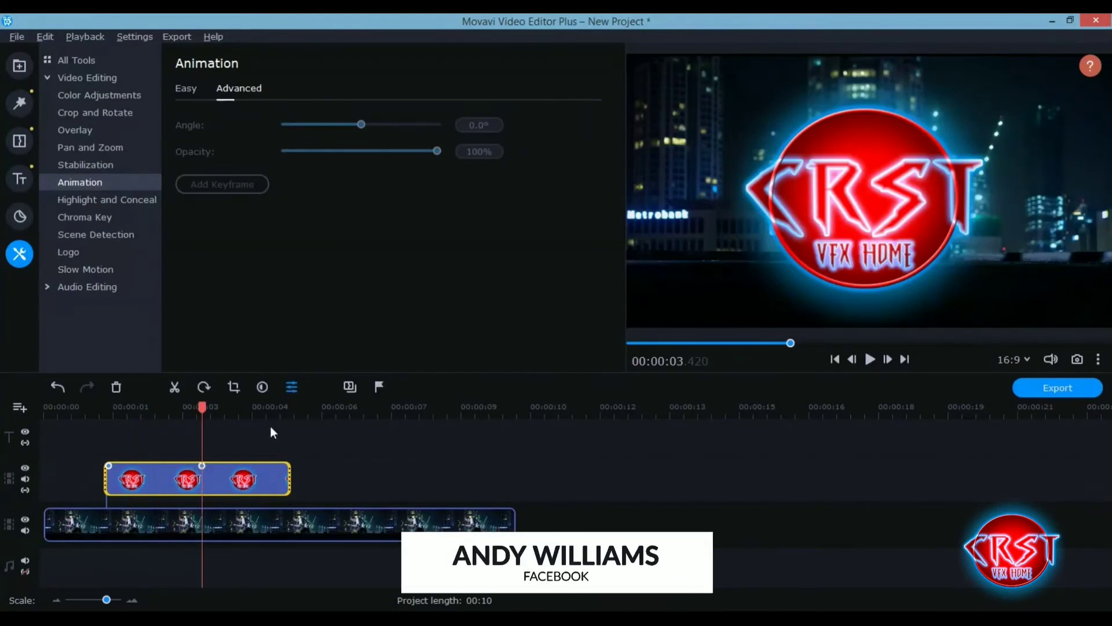
click(202, 465)
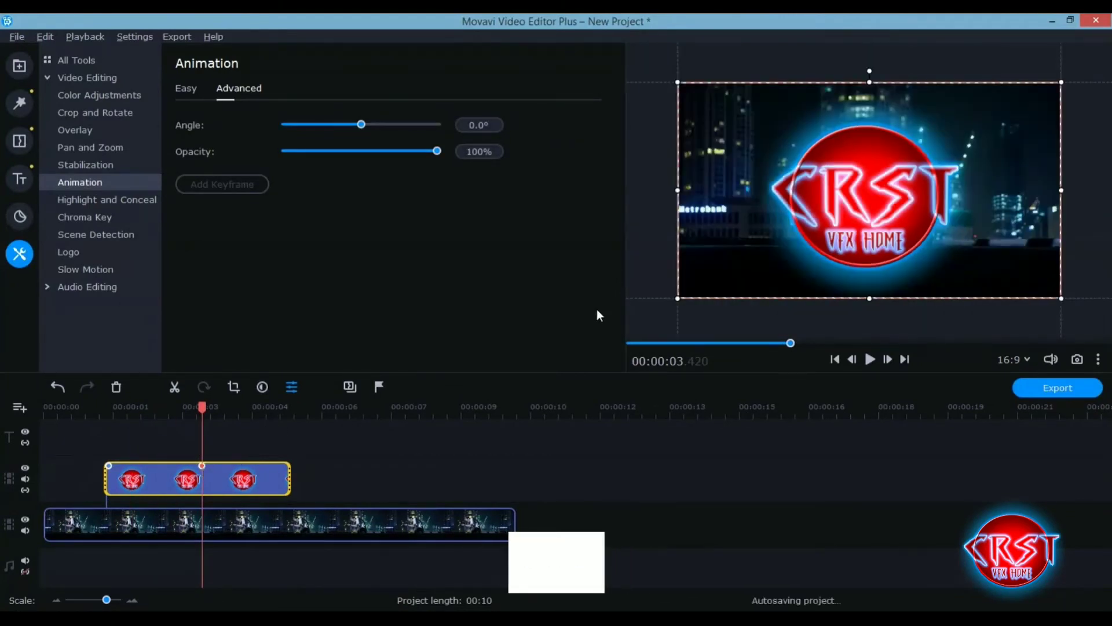
drag(682, 296, 823, 216)
drag(982, 168, 910, 209)
click(96, 408)
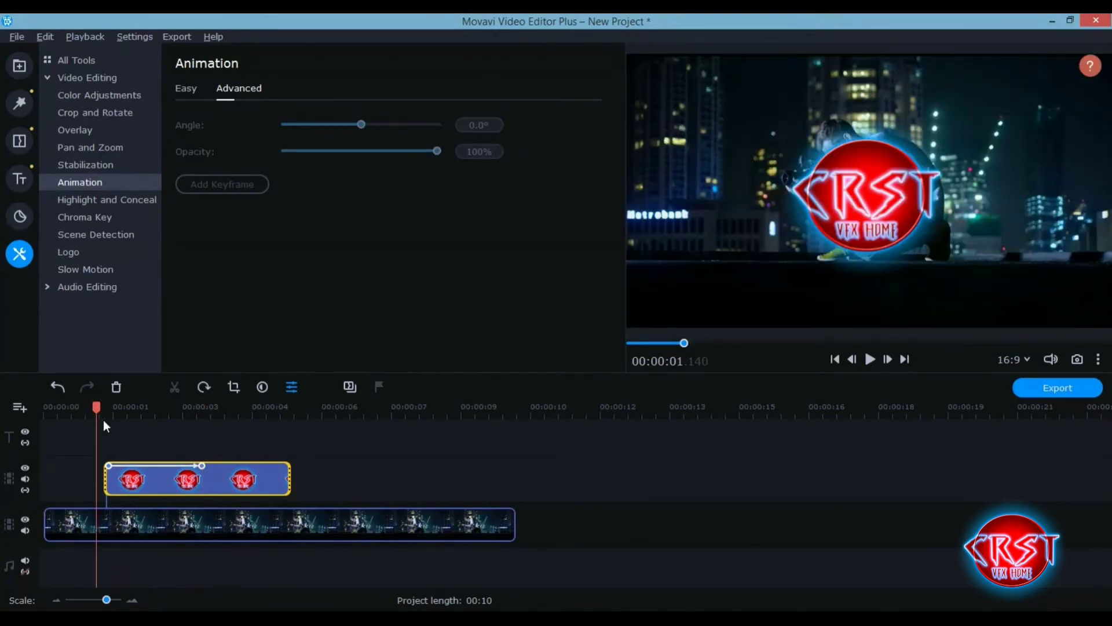
key(space)
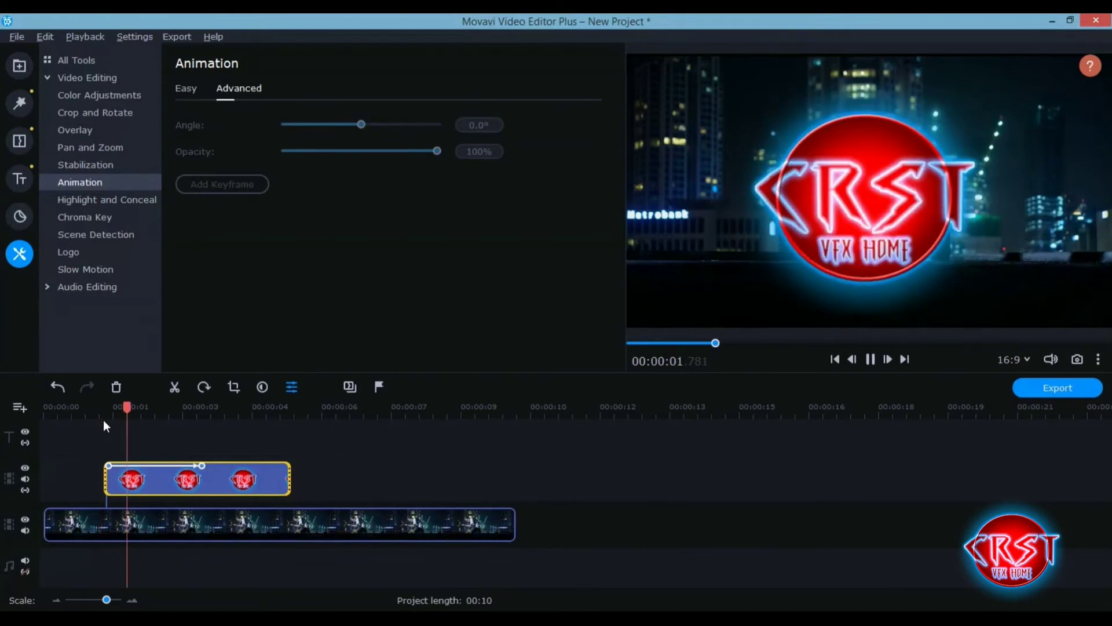
key(space)
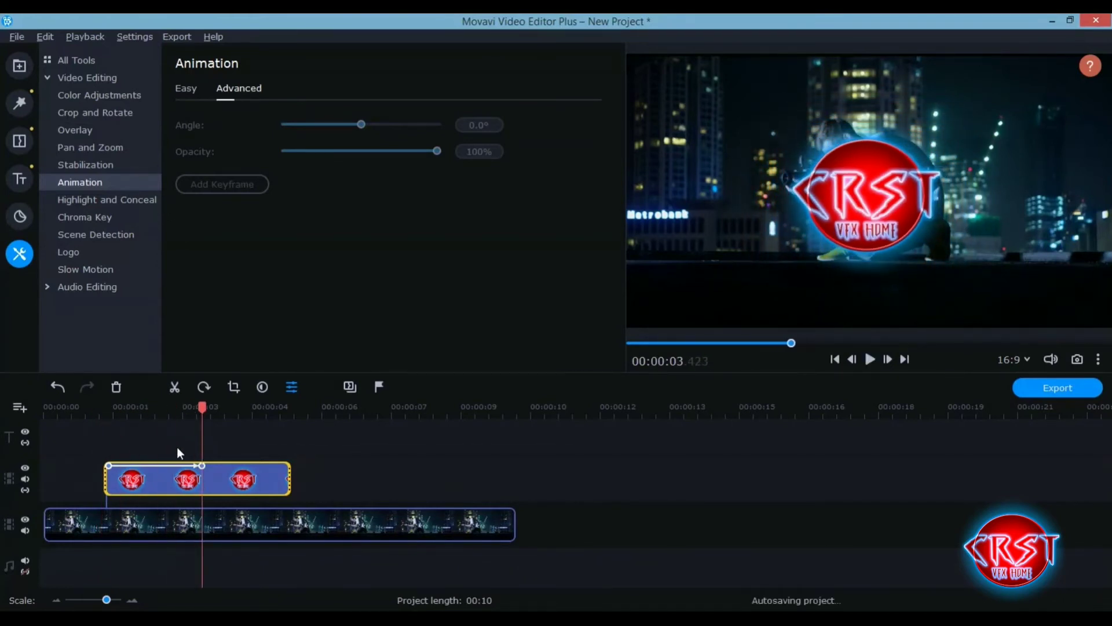
Move that keyframe earlier to about 1.8 seconds and replay the animation
click(203, 466)
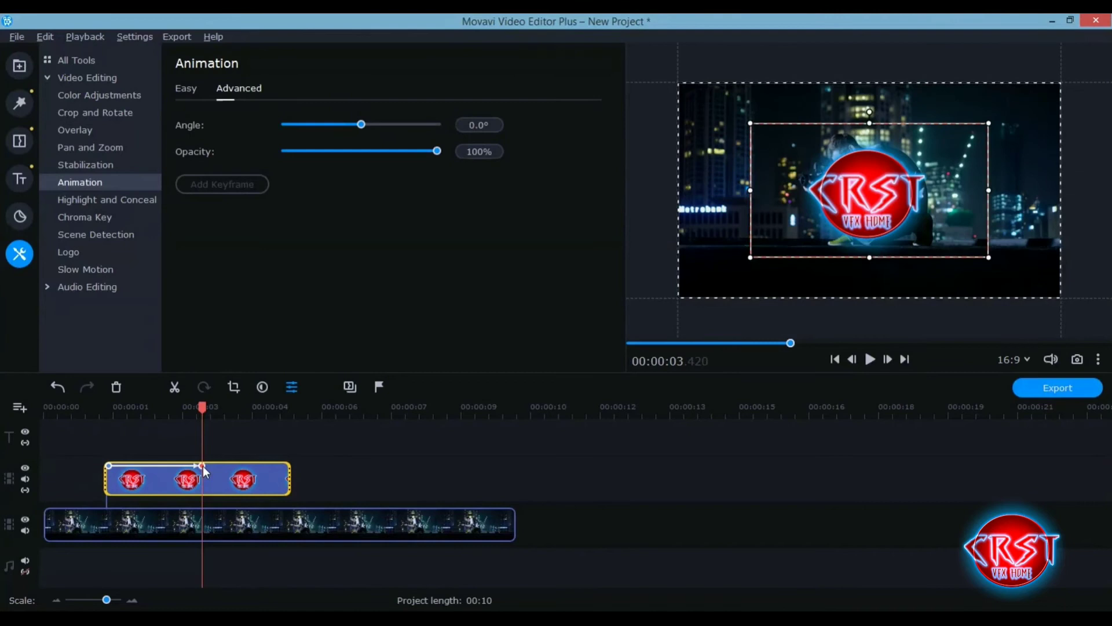
drag(203, 465, 129, 465)
click(95, 412)
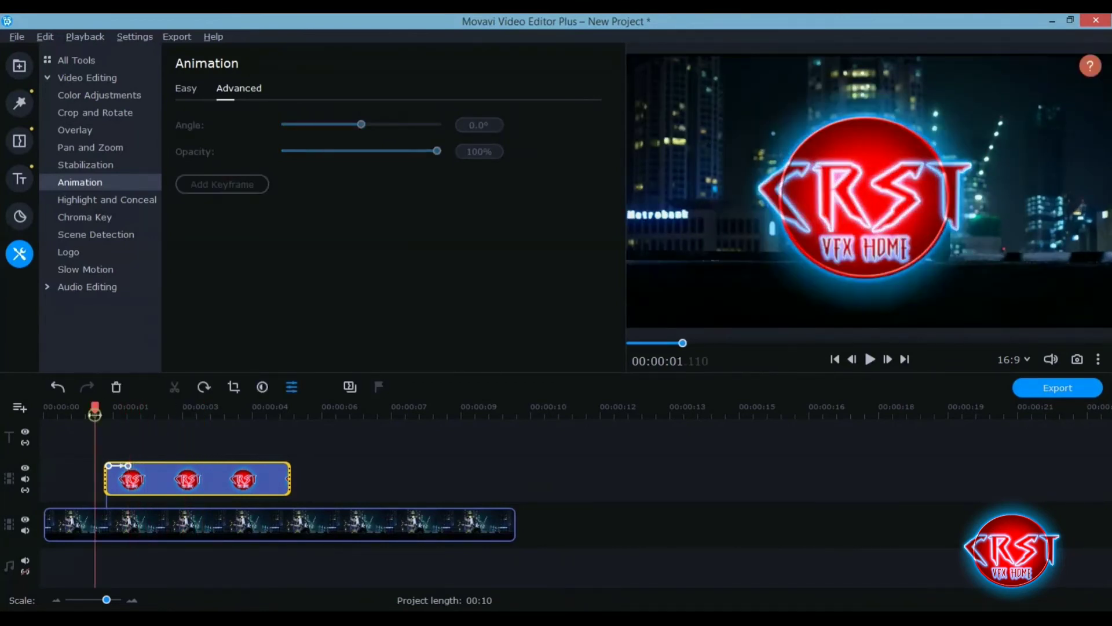
key(space)
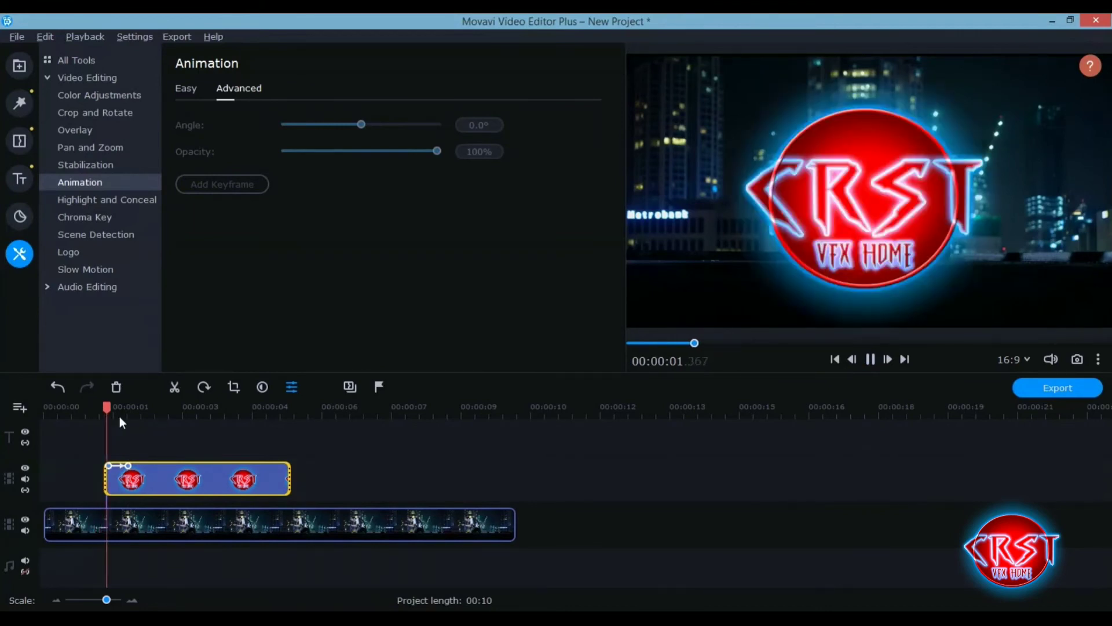
key(space)
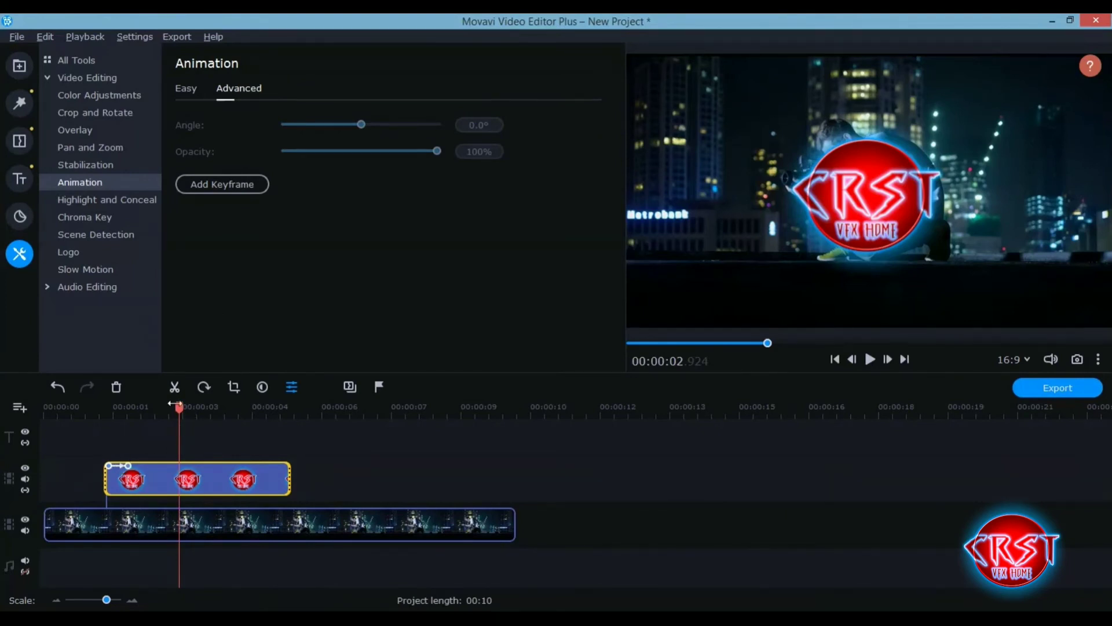
Add a keyframe at 1.935 seconds with the logo enlarged back to full size and centred
drag(174, 403, 134, 407)
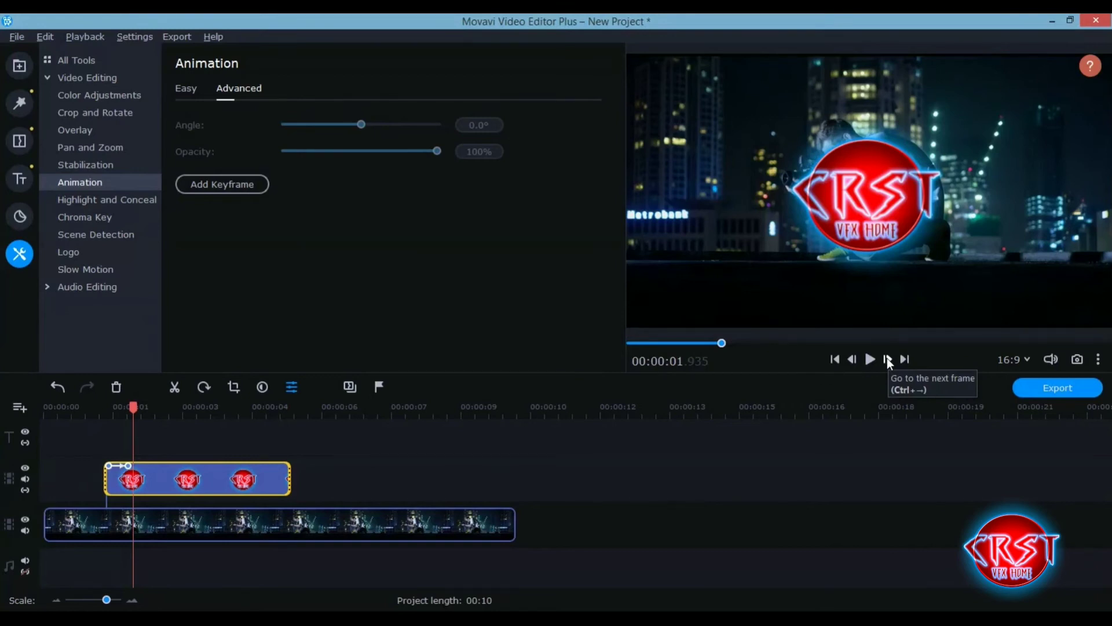
click(215, 183)
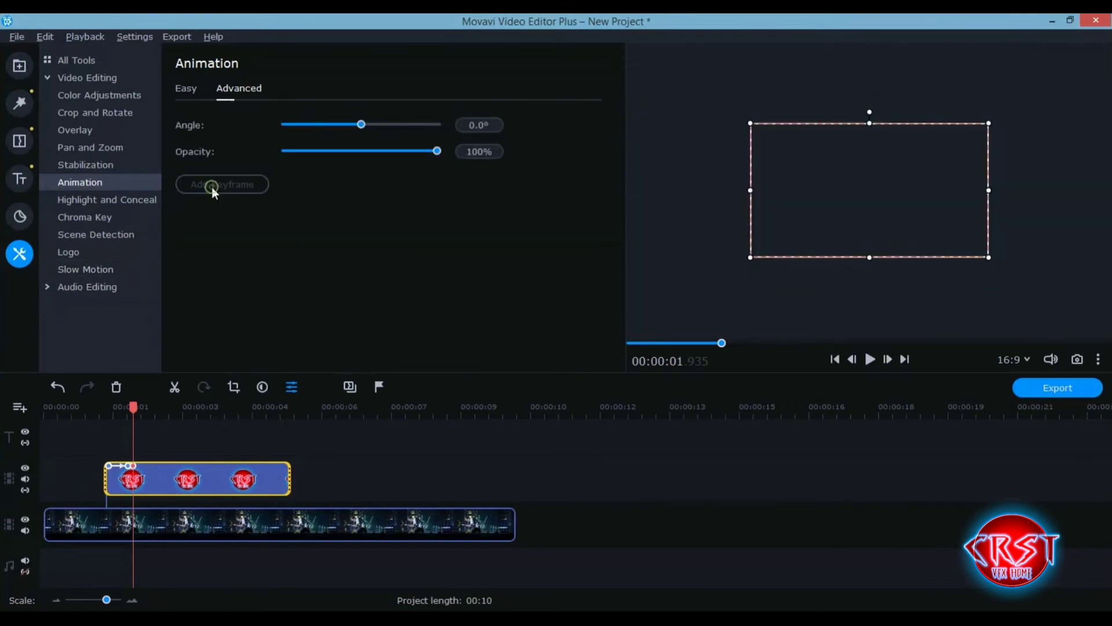
drag(752, 257, 716, 273)
drag(852, 200, 873, 187)
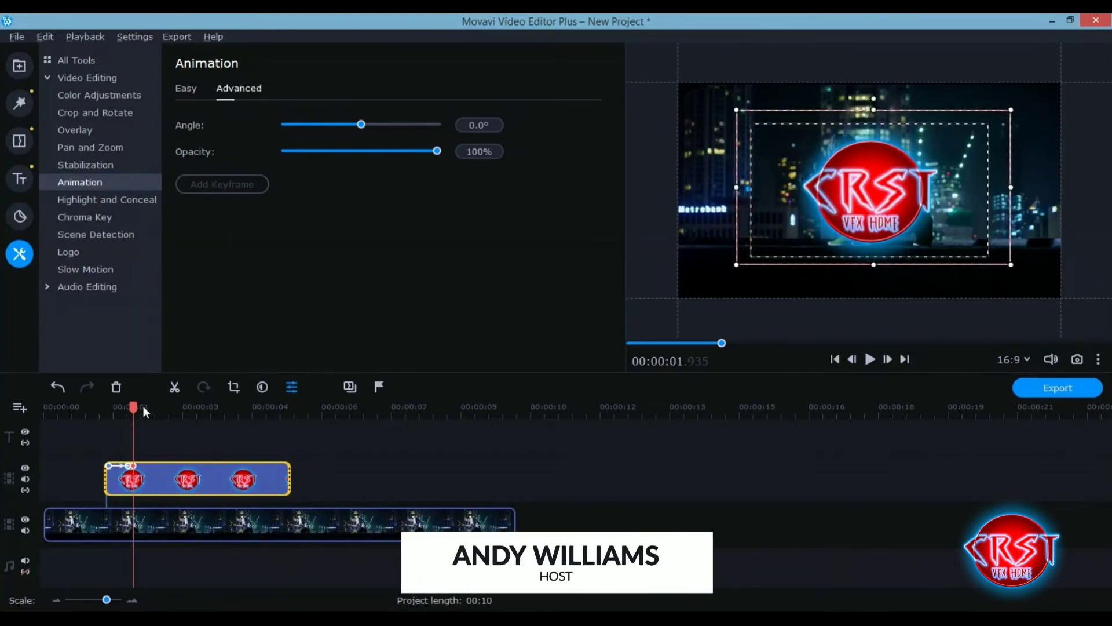
Rotate the logo to -179.5° at about 2.5 seconds and play the rotation back
drag(145, 411, 162, 411)
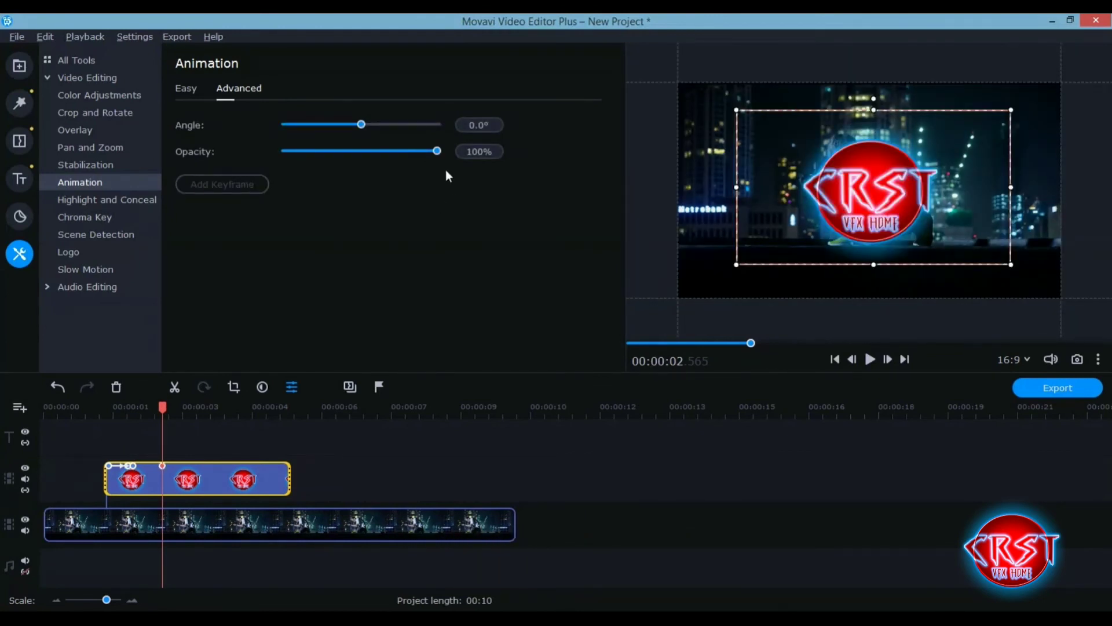
drag(361, 124, 283, 139)
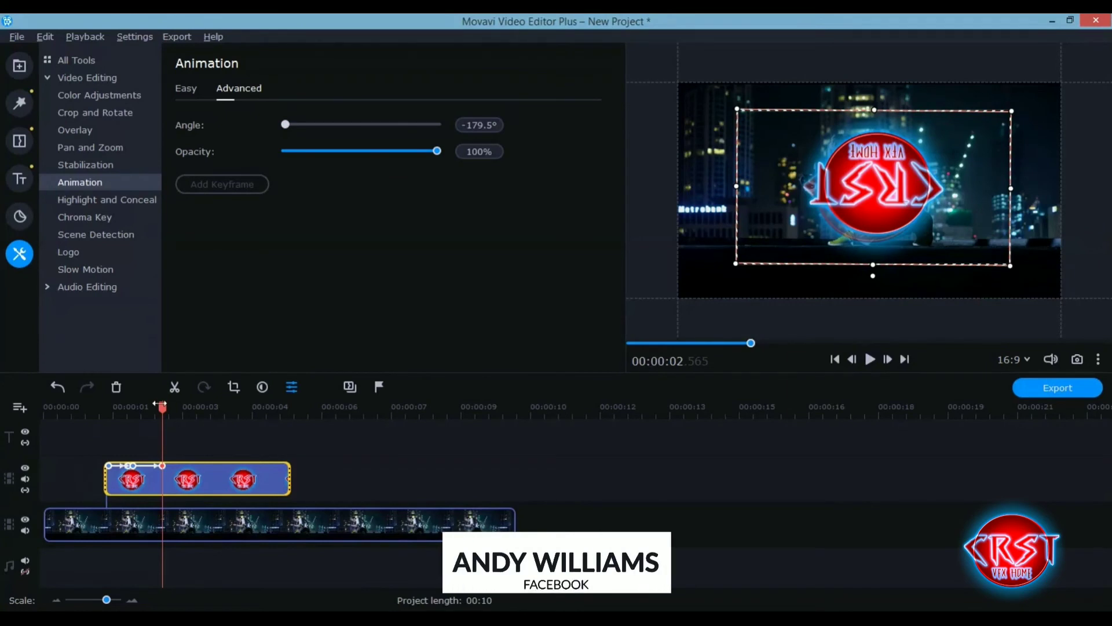
click(142, 405)
key(space)
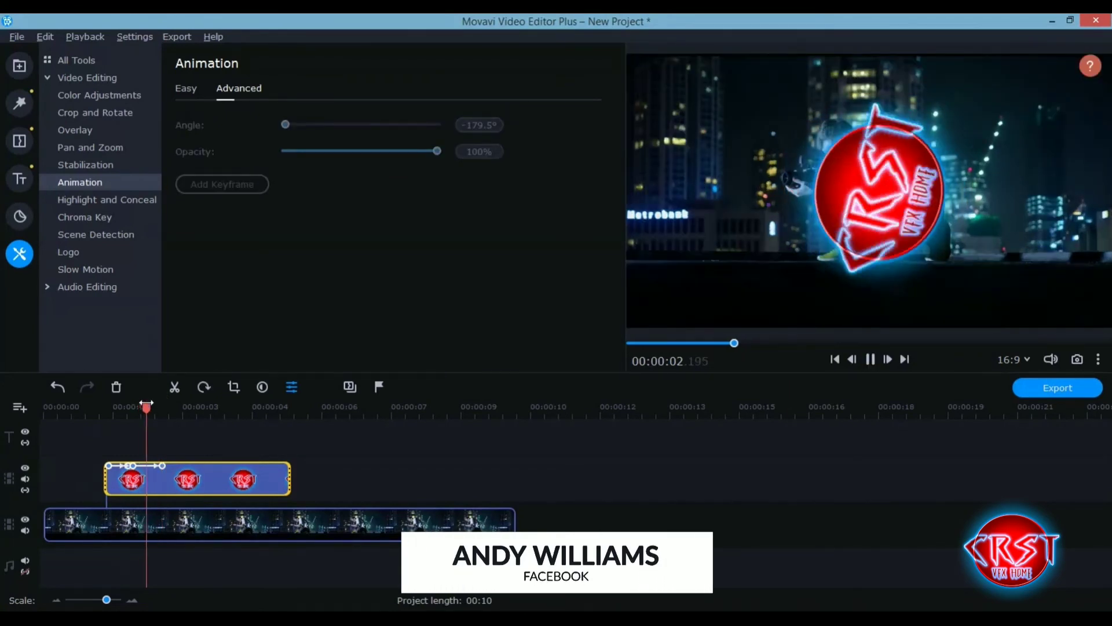
key(space)
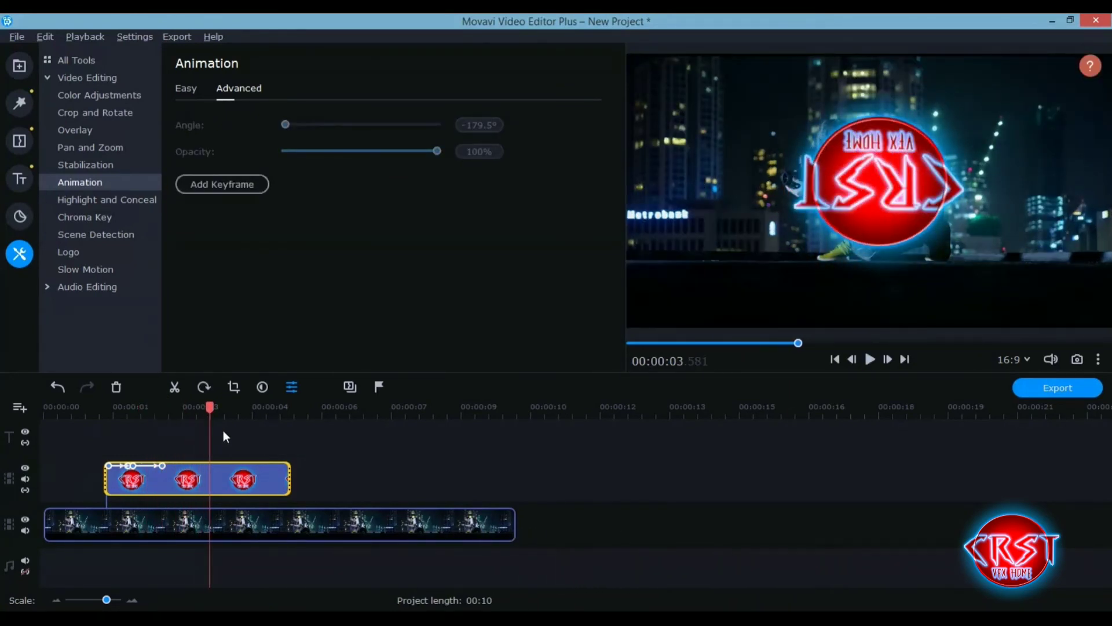